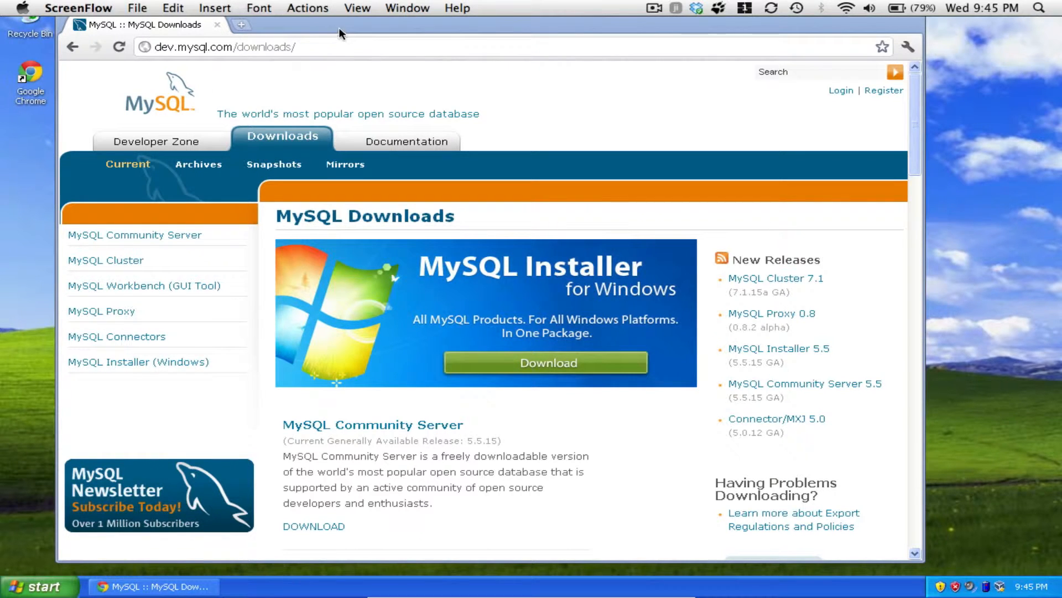
# Step: Bring the Chrome window showing the MySQL downloads page into position
pyautogui.moveTo(340, 29); pyautogui.dragTo(341, 37)
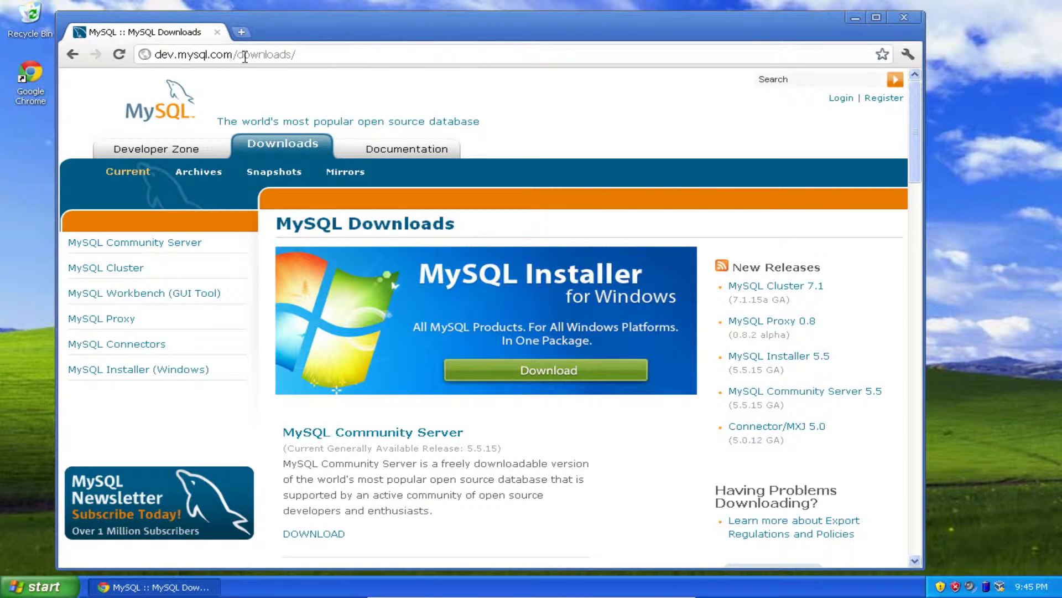
pyautogui.click(159, 54)
pyautogui.click(158, 55)
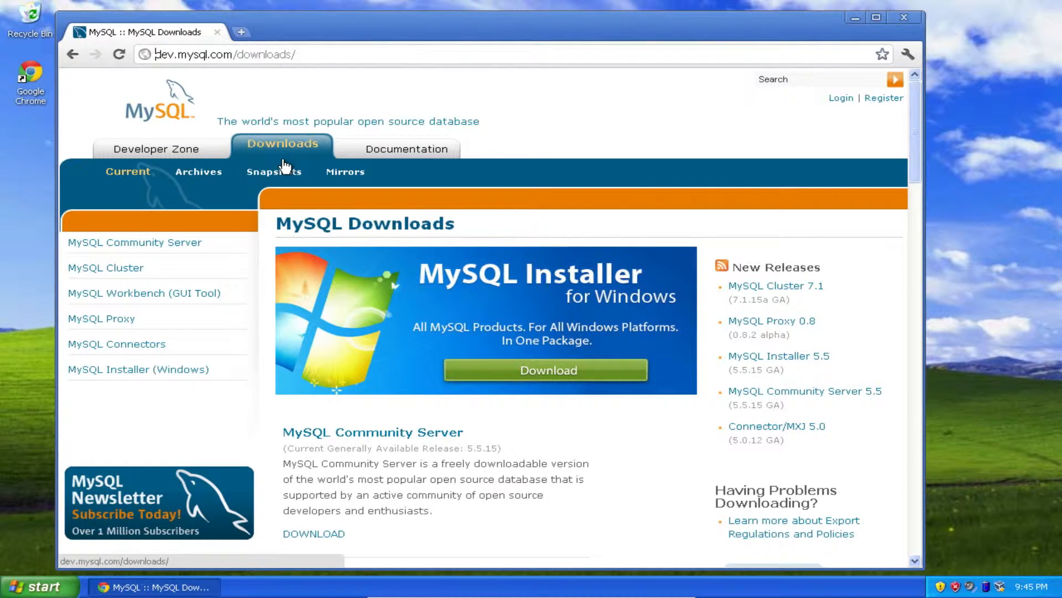
# Step: Open MySQL Community Server and scroll to the Windows 5.5.15 MSI and ZIP download rows
pyautogui.click(385, 437)
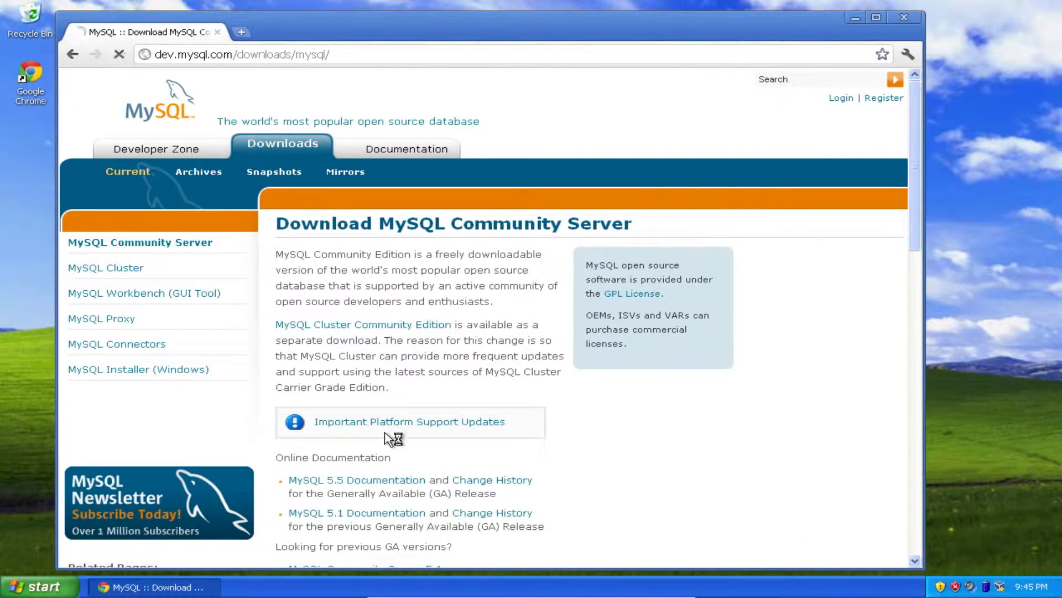
pyautogui.scroll(-3, 386, 438)
pyautogui.scroll(-2, 388, 440)
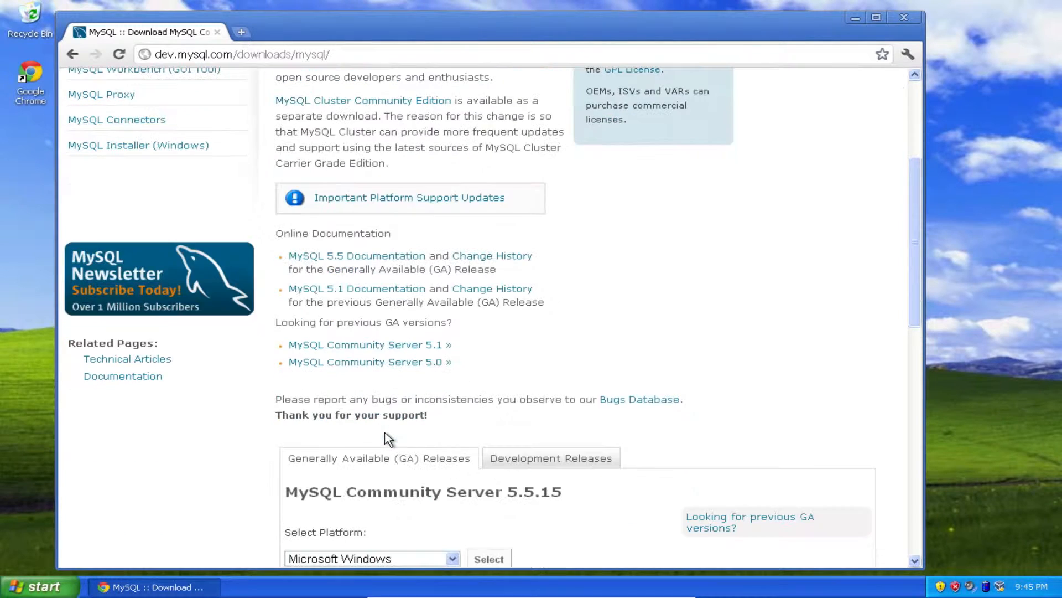
pyautogui.scroll(-4, 387, 440)
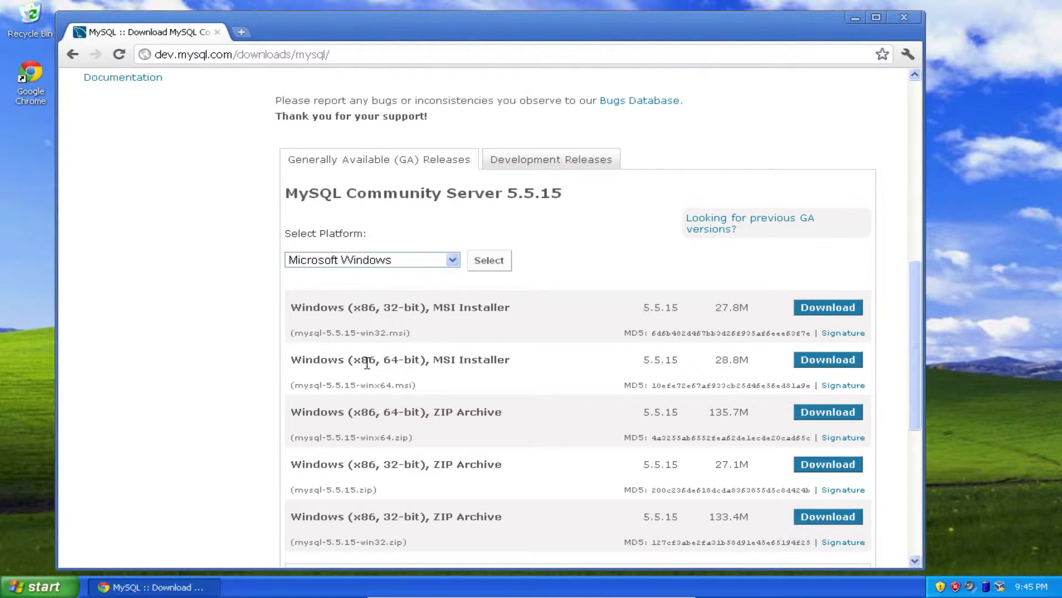
pyautogui.scroll(-1, 367, 362)
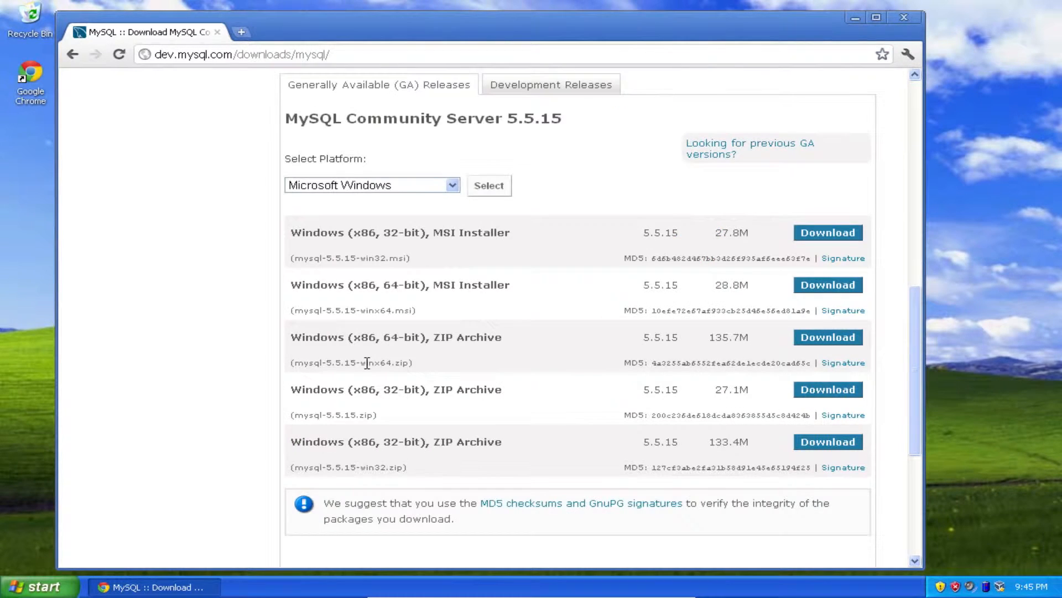
pyautogui.scroll(1, 366, 362)
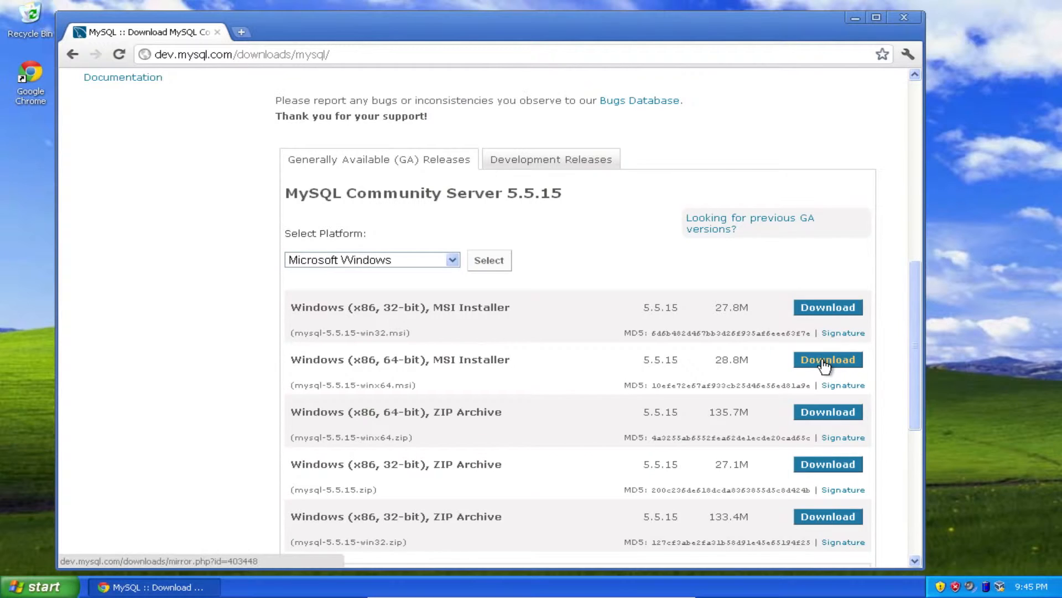
# Step: Download the Windows (x86, 32-bit) MSI Installer and log in with the saved account email and password
pyautogui.click(815, 306)
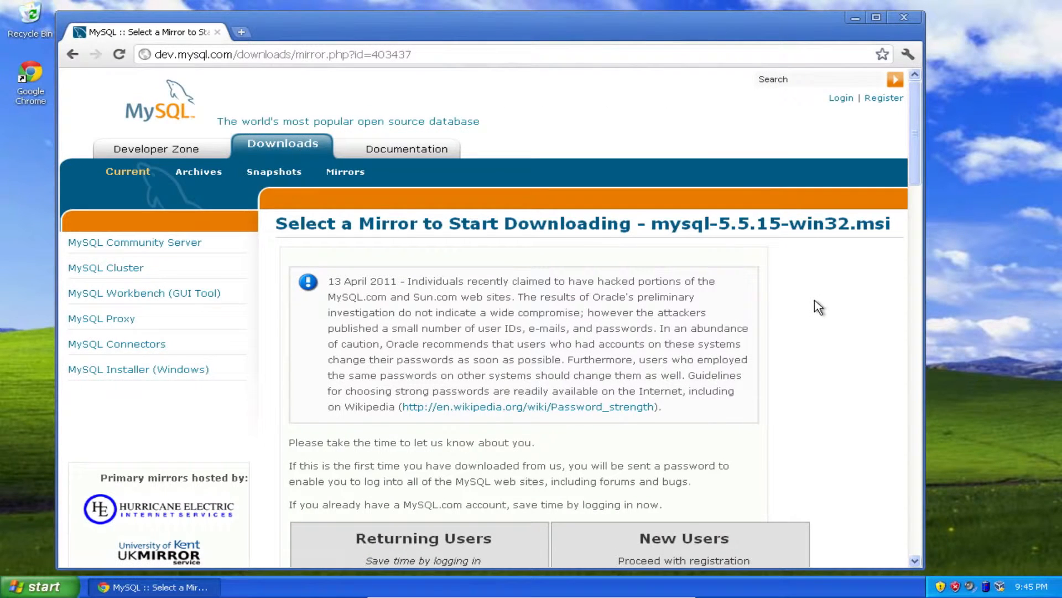
pyautogui.scroll(-3, 818, 307)
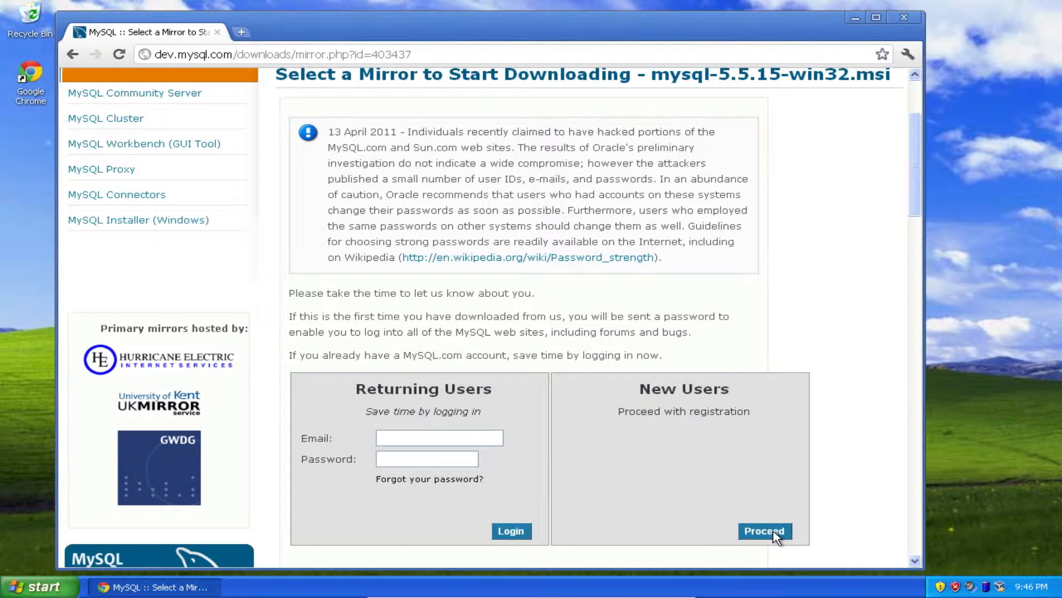
pyautogui.click(402, 438)
pyautogui.write('binda')
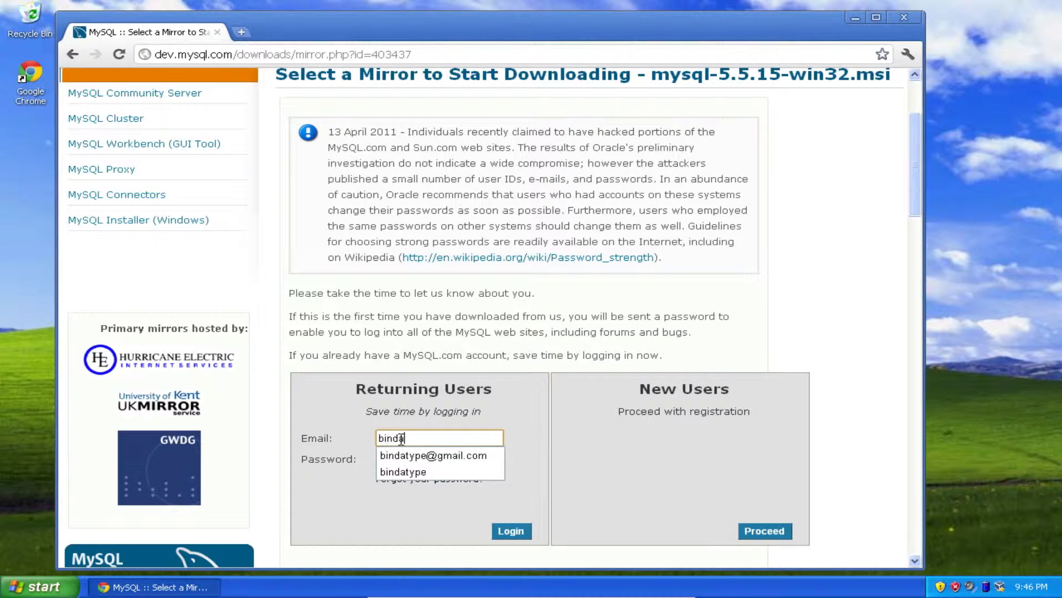
pyautogui.press('Down')
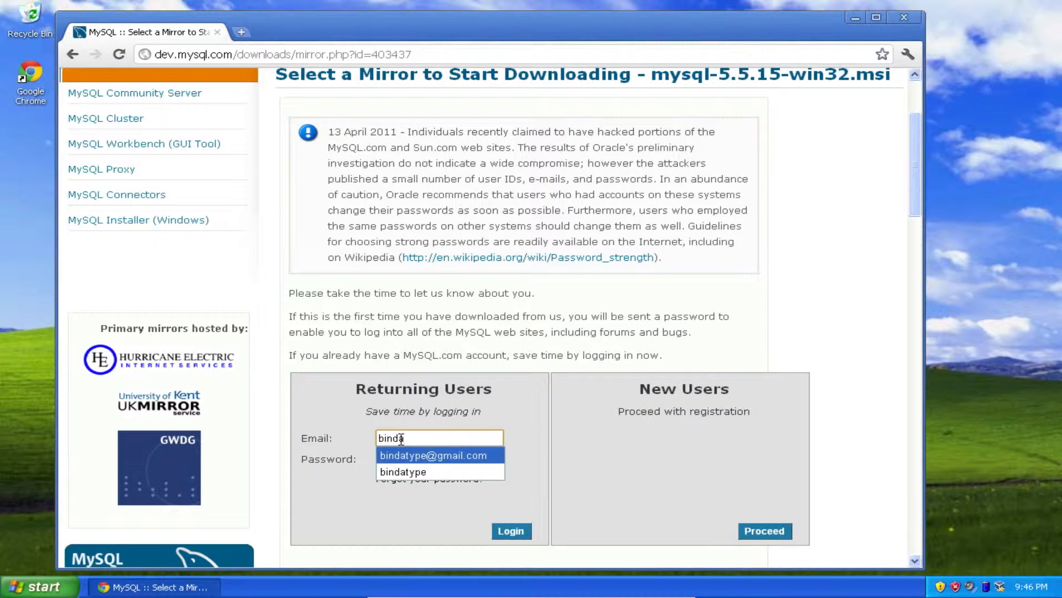
pyautogui.press('Tab')
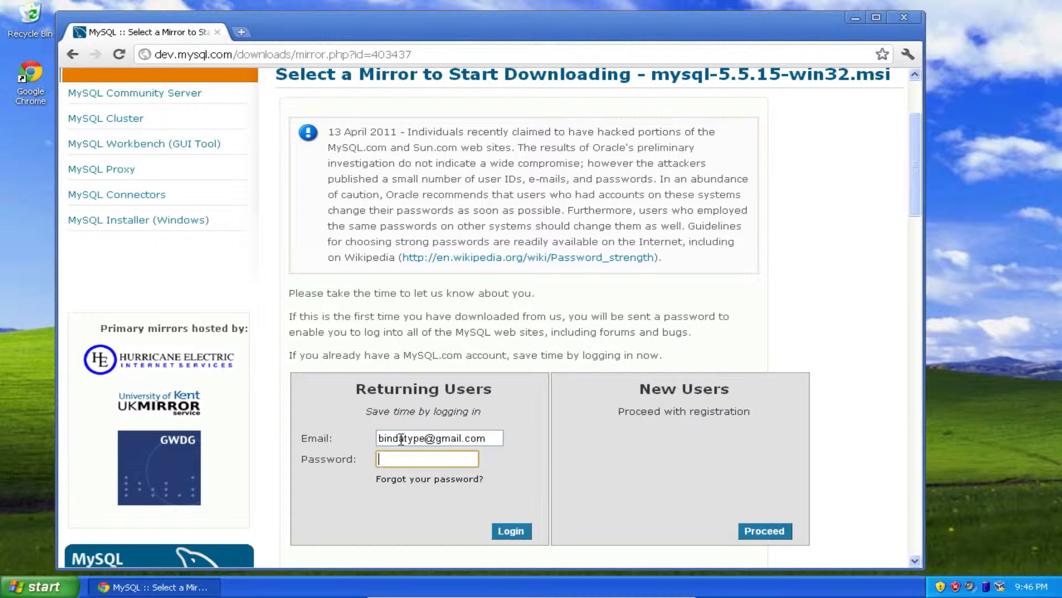
pyautogui.write('•••••••••')
pyautogui.press('Return')
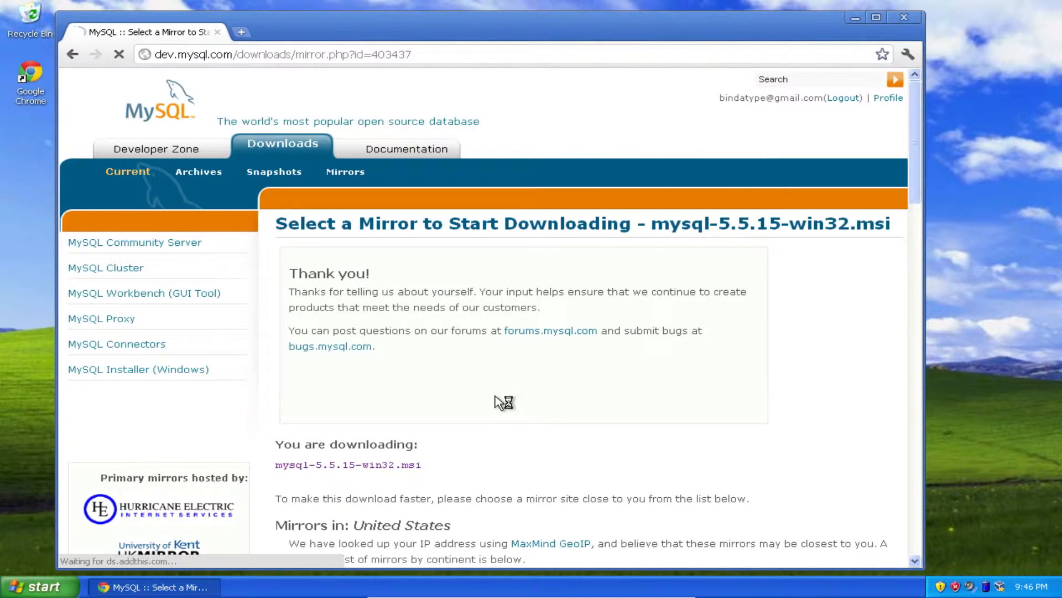
# Step: Download mysql-5.5.15-win32.msi from the Hoobly Classifieds HTTP mirror, keep it despite the warning, and open it
pyautogui.scroll(-5, 498, 401)
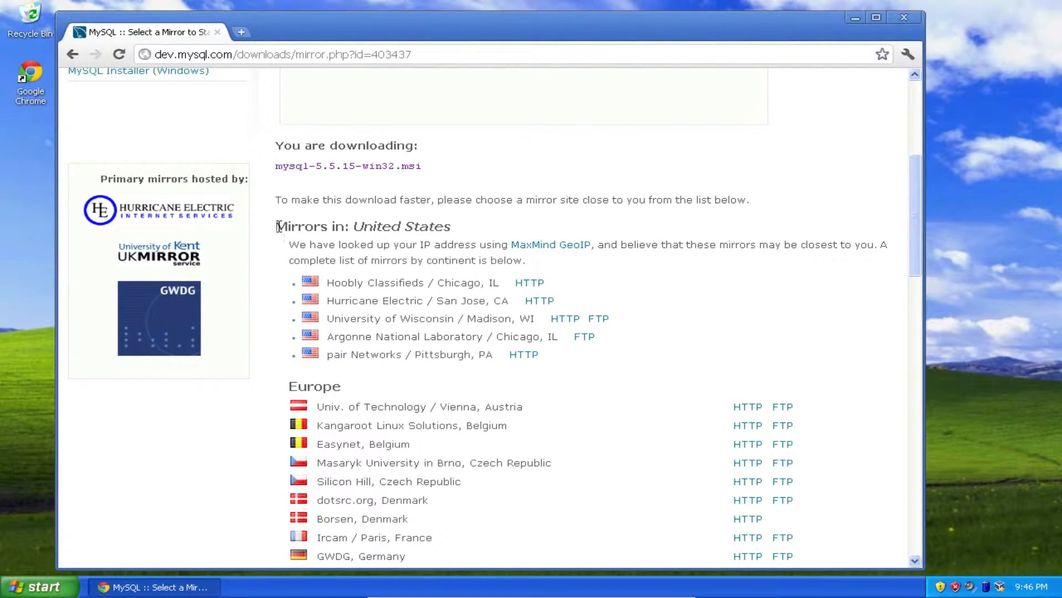
pyautogui.click(530, 283)
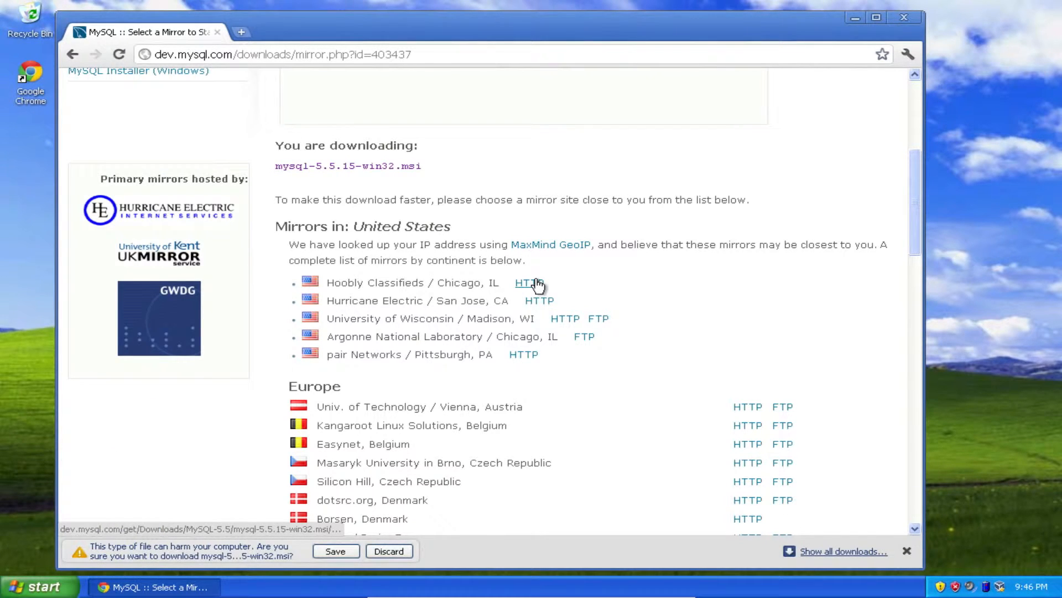
pyautogui.click(335, 552)
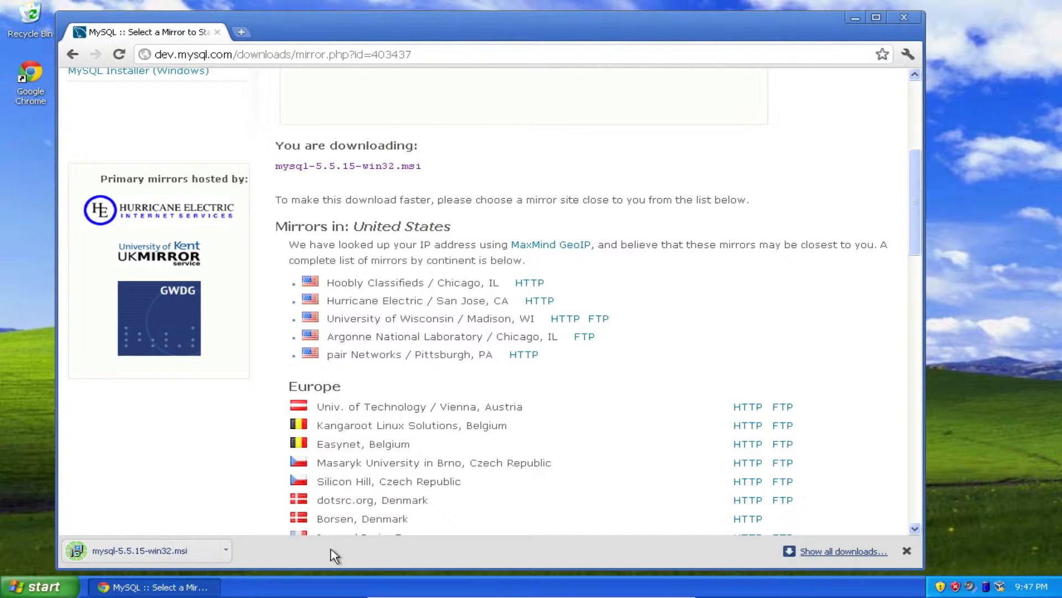
pyautogui.click(181, 552)
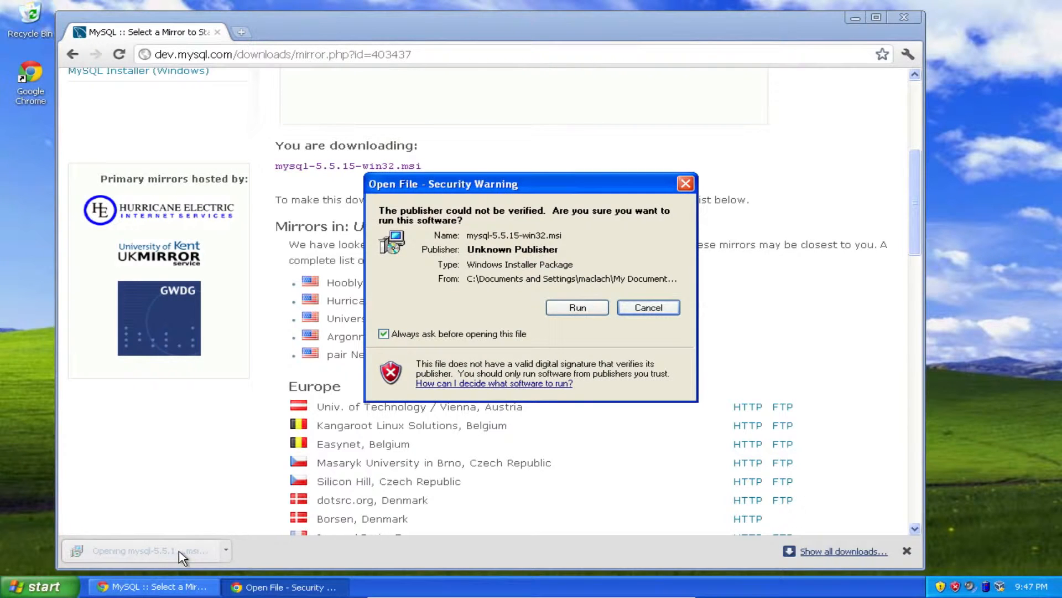
# Step: Run the unverified installer, accept the license, and install MySQL Server 5.5 with the Typical setup type
pyautogui.click(555, 311)
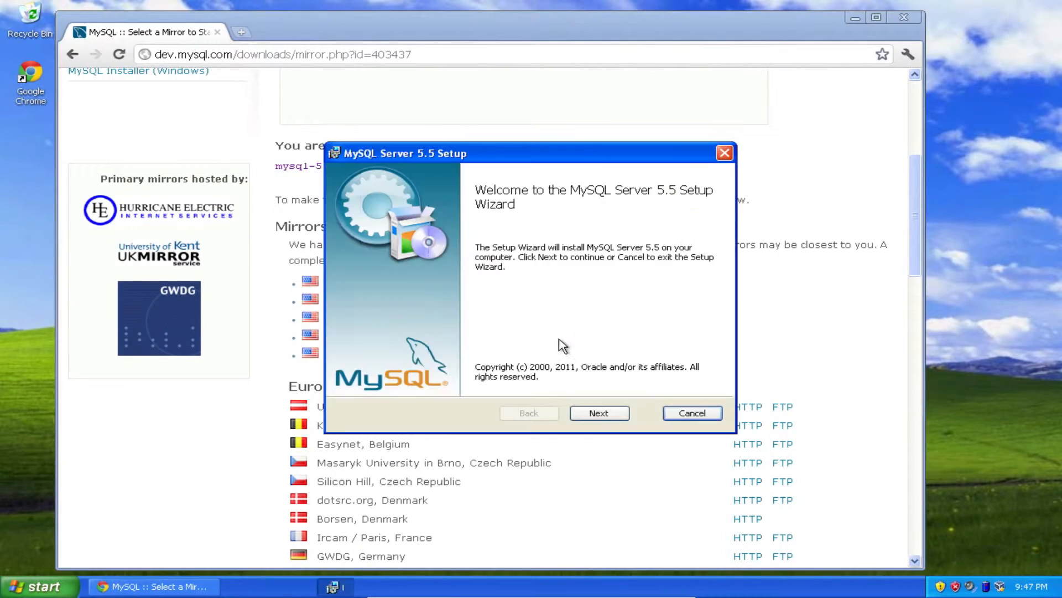
pyautogui.click(591, 414)
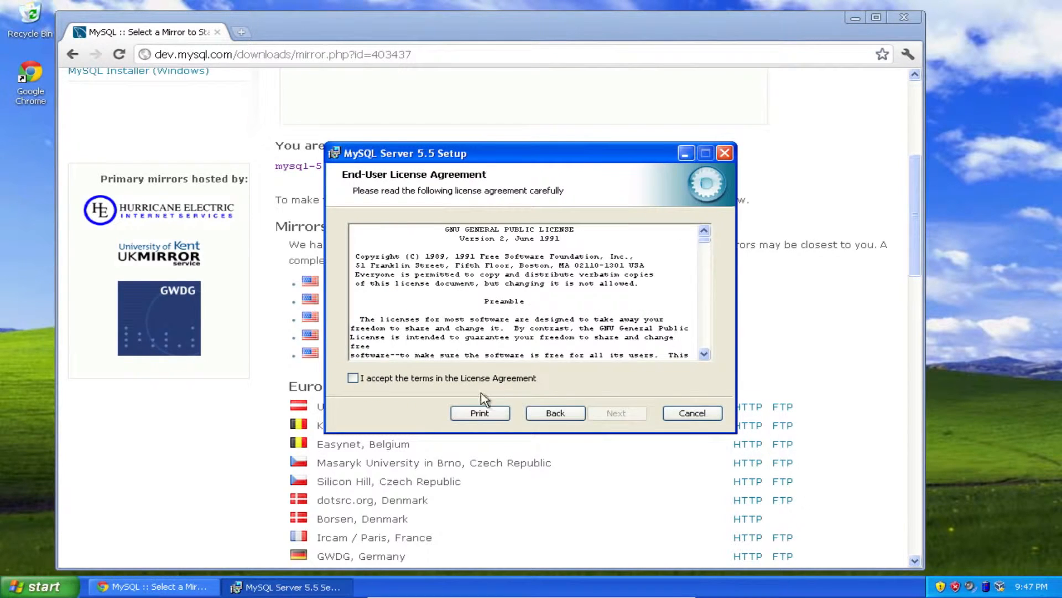
pyautogui.click(353, 378)
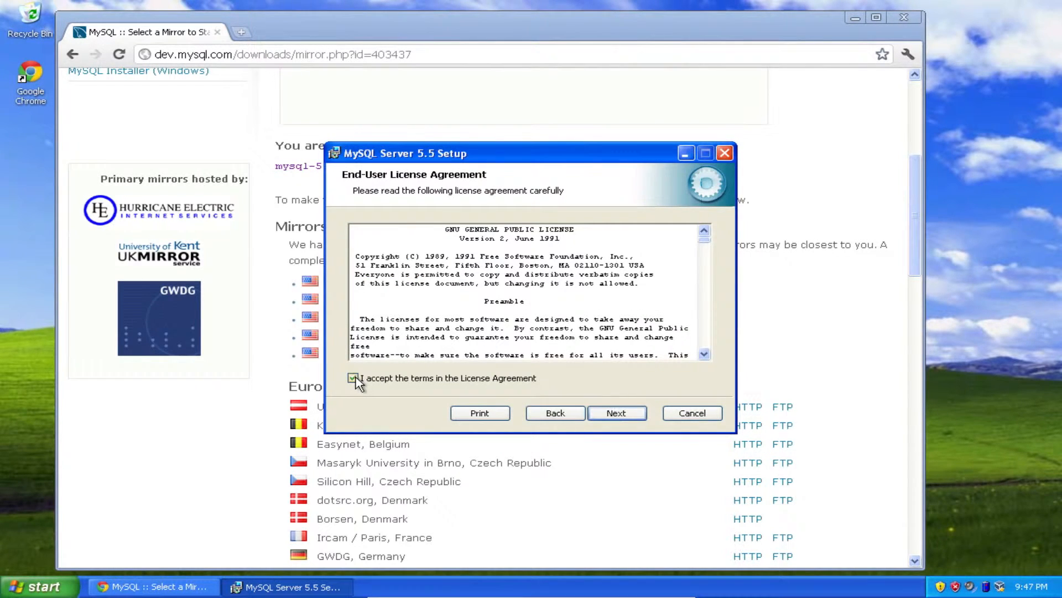
pyautogui.click(622, 412)
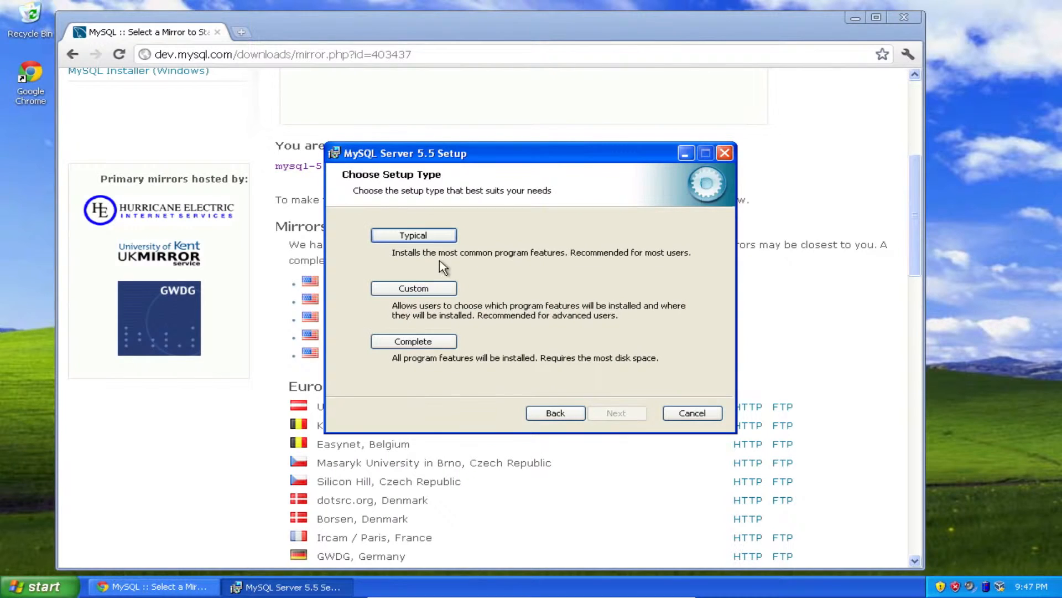
pyautogui.click(436, 238)
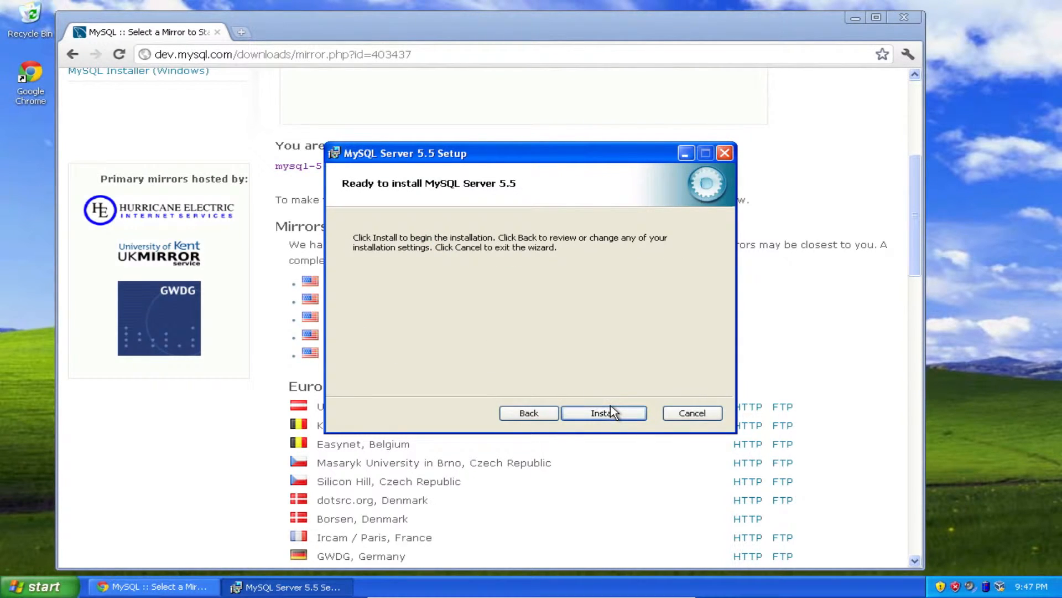
pyautogui.click(610, 412)
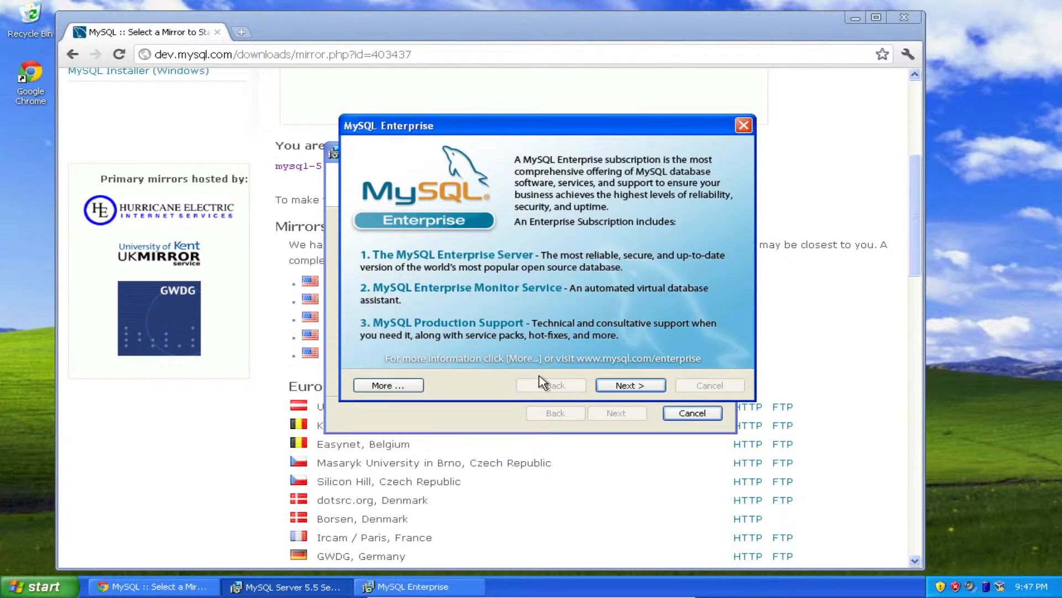
# Step: Skip the MySQL Enterprise pages and finish setup, launching the Instance Configuration Wizard
pyautogui.click(614, 388)
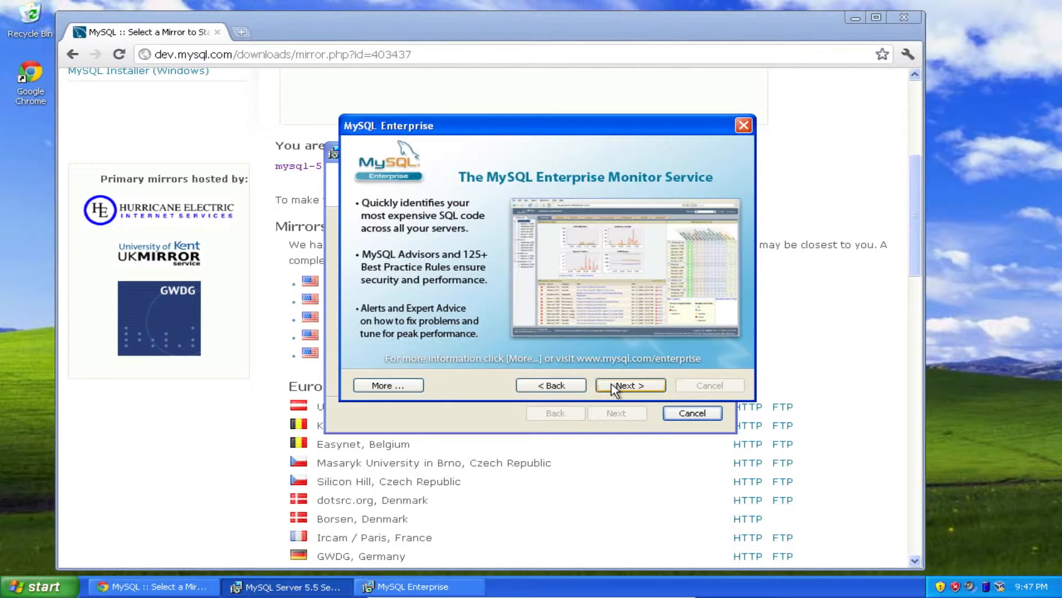
pyautogui.click(614, 388)
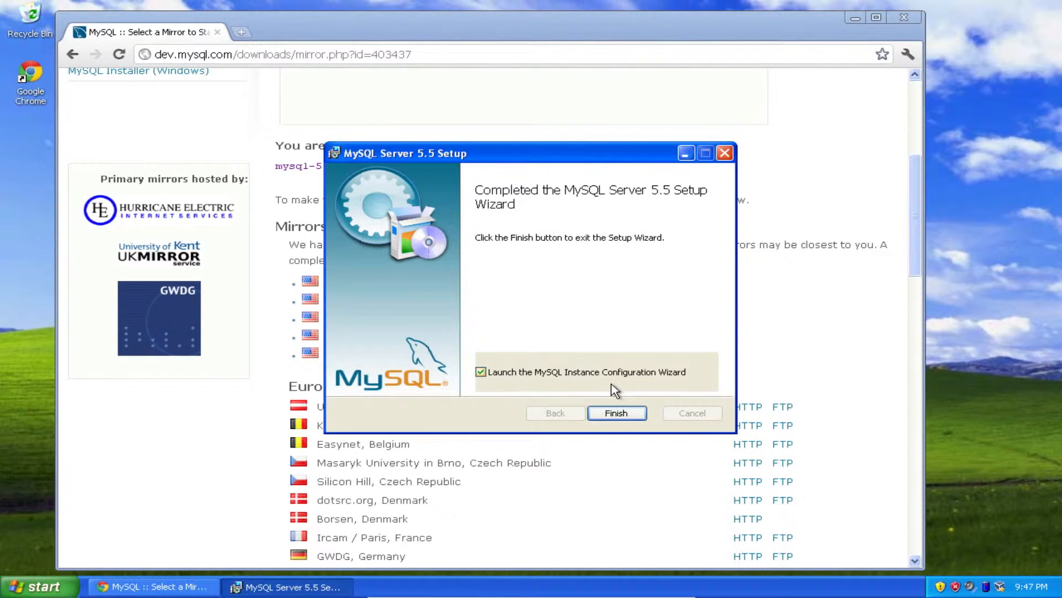
pyautogui.click(617, 414)
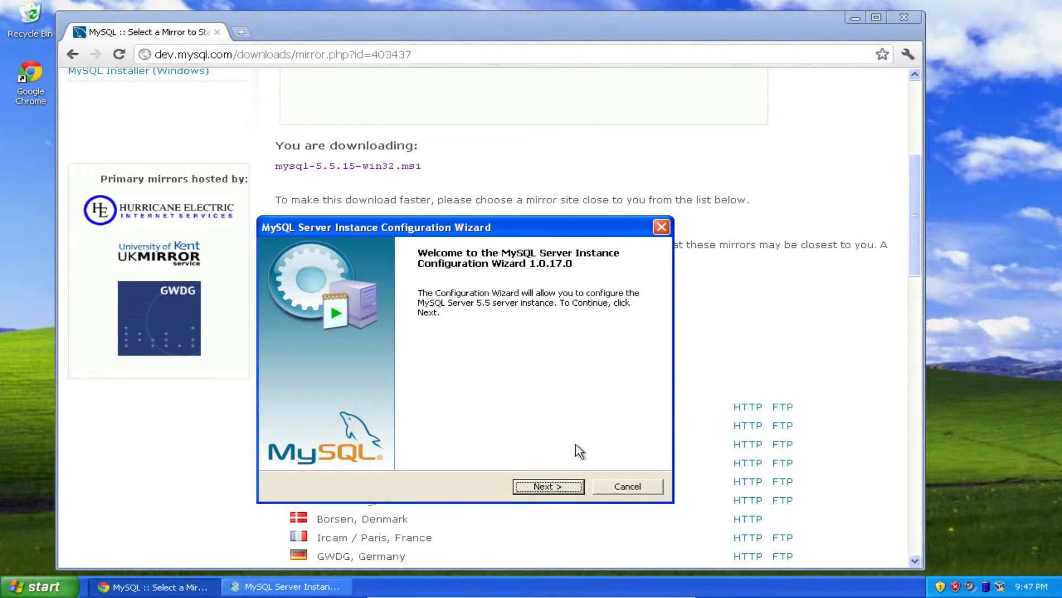
# Step: Choose Standard Configuration and include the bin directory in the Windows PATH
pyautogui.click(548, 486)
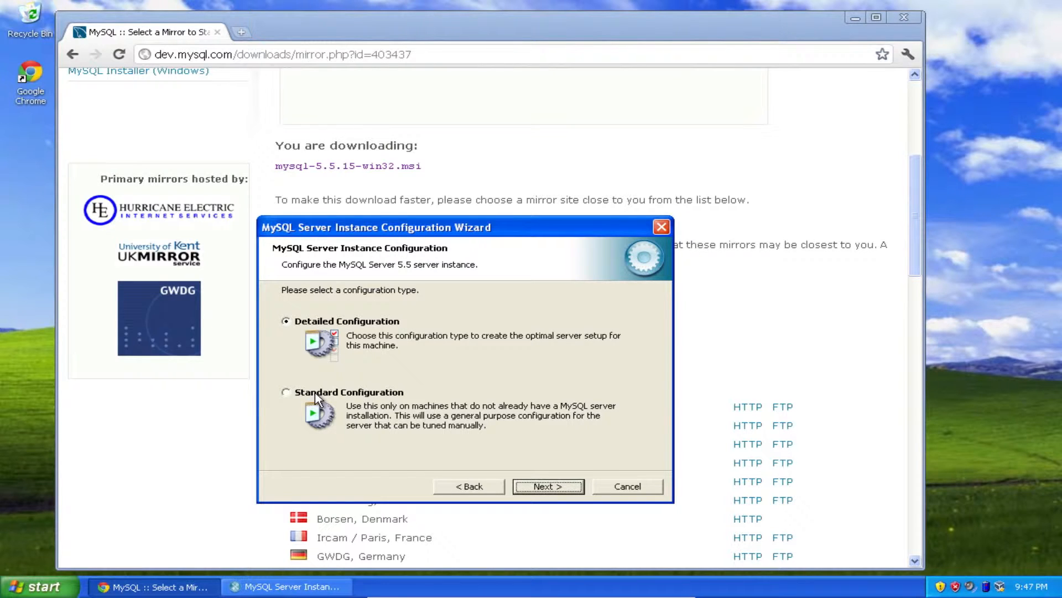
pyautogui.click(287, 393)
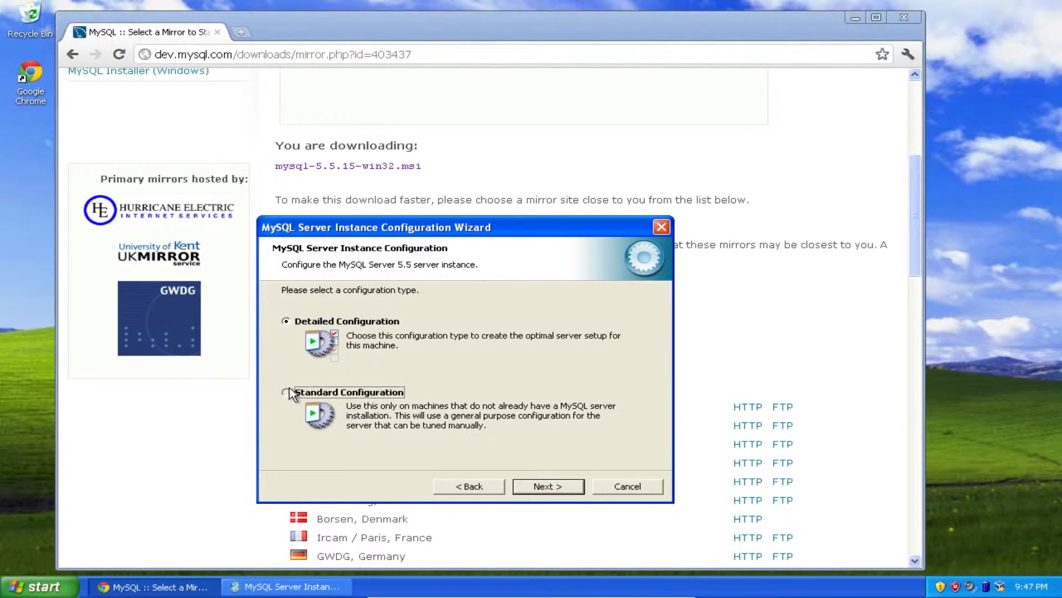
pyautogui.click(540, 487)
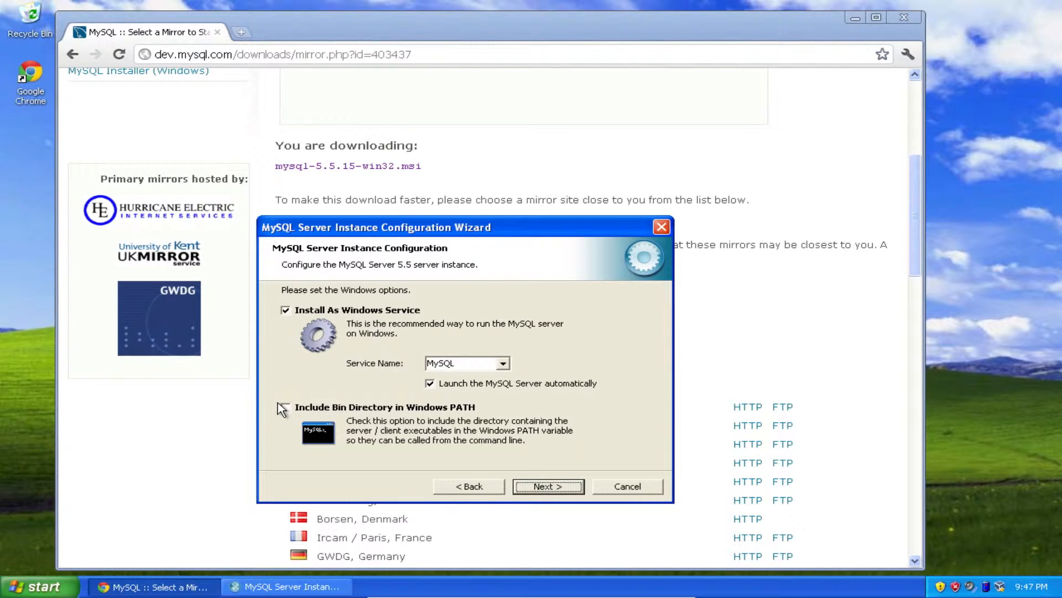
pyautogui.click(284, 408)
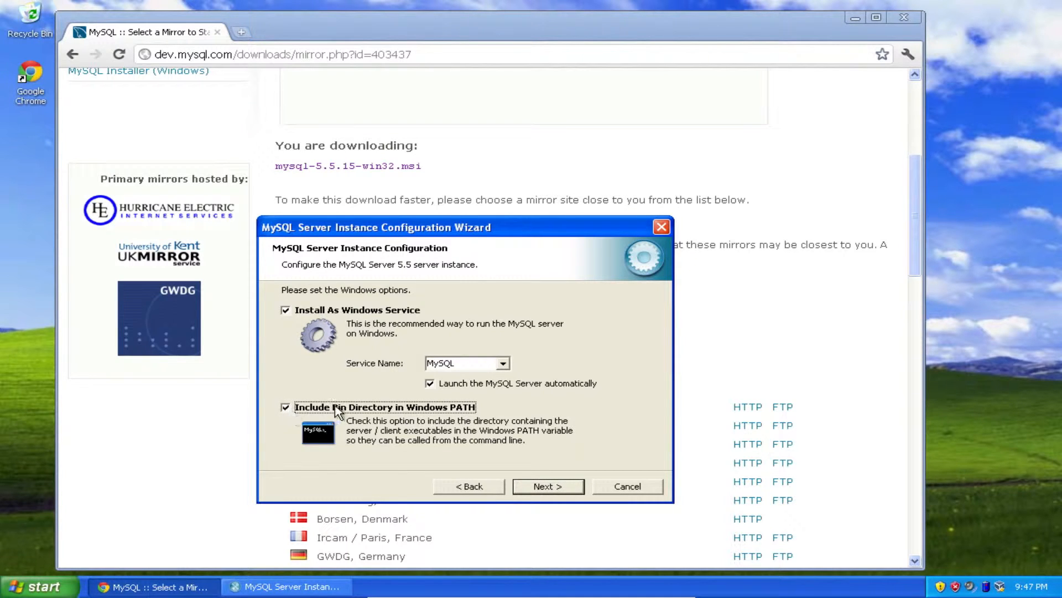
pyautogui.click(566, 490)
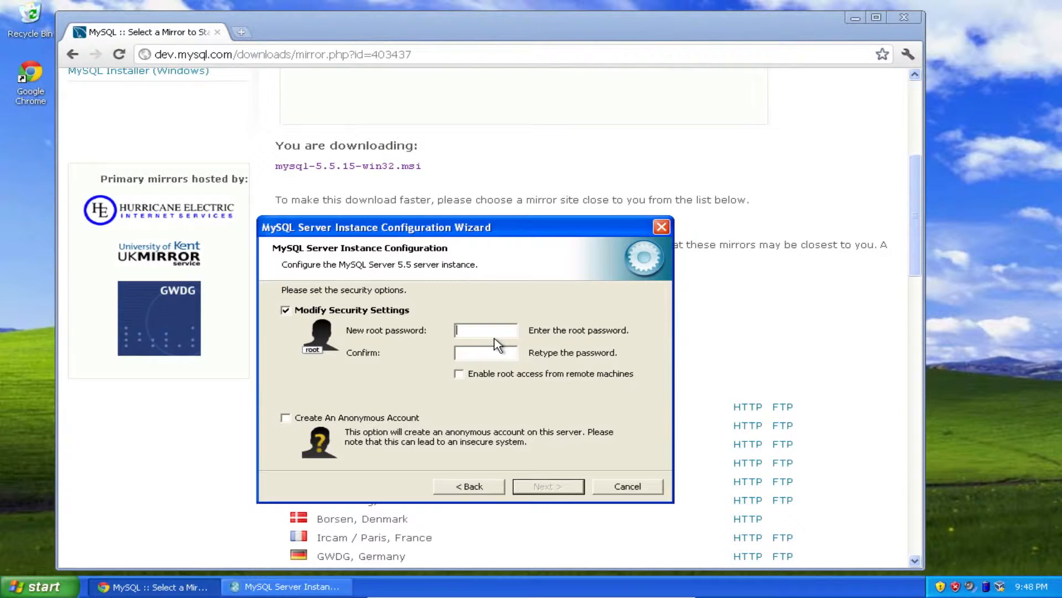
# Step: Enter the root password and confirm it in the second field
pyautogui.write('********')
pyautogui.press('Tab')
pyautogui.write('********')
# Step: Execute the configuration, then skip the security settings after the 1045 connection error
pyautogui.click(537, 483)
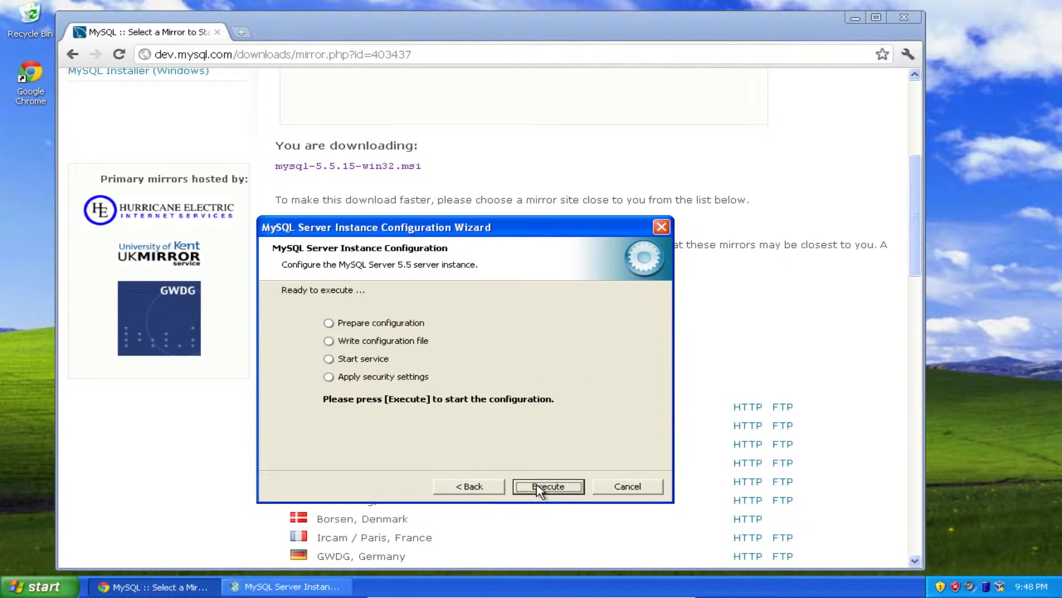
pyautogui.click(540, 487)
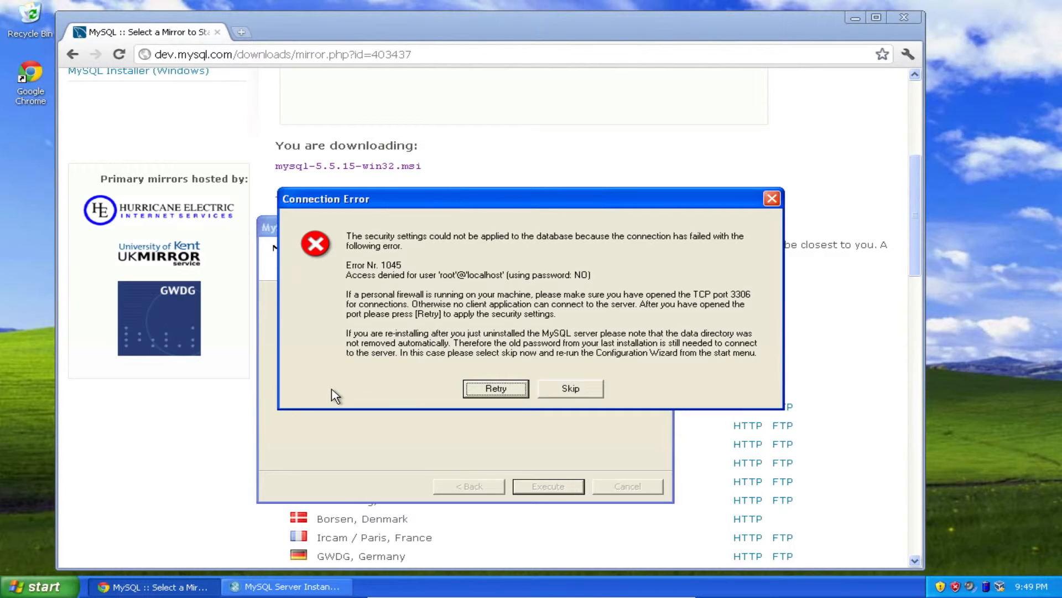
pyautogui.click(585, 392)
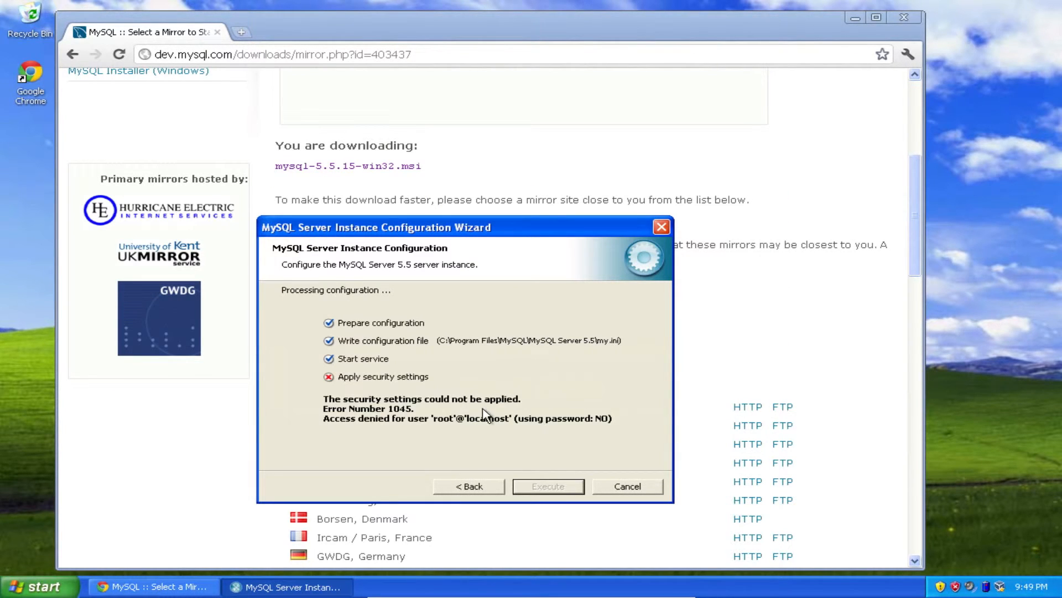
# Step: Cancel the wizard and launch MySQL 5.5 Command Line Client from Start > All Programs > MySQL > MySQL Server 5.5
pyautogui.click(624, 487)
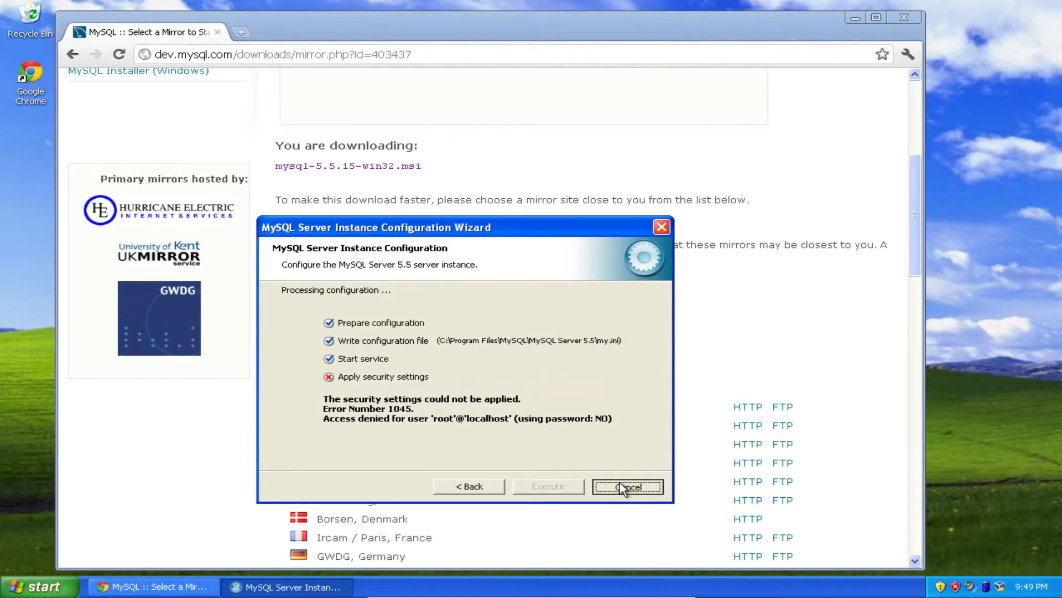
pyautogui.click(59, 595)
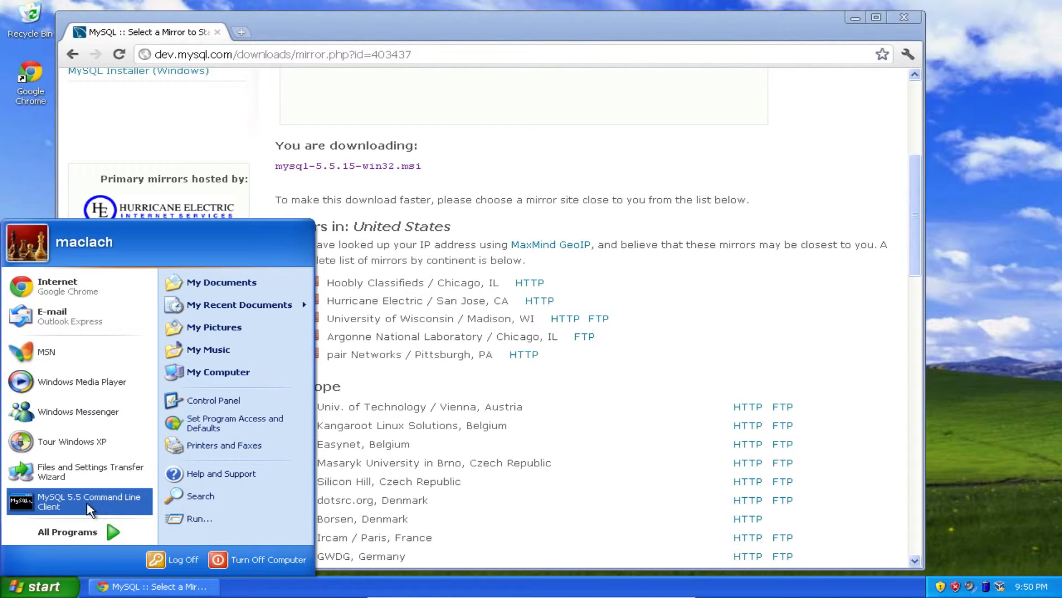
pyautogui.moveTo(88, 533)
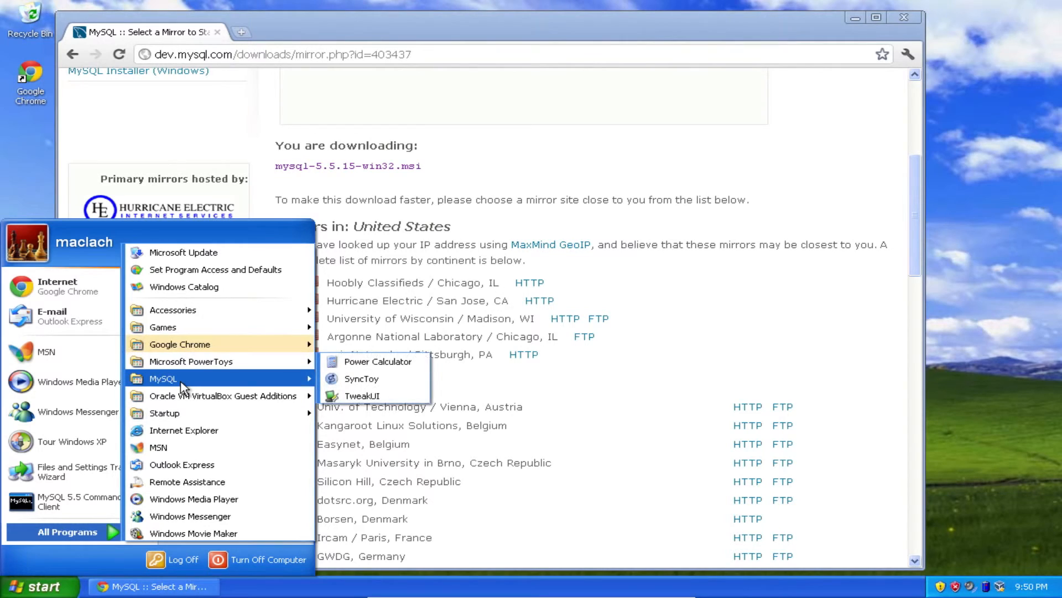
pyautogui.moveTo(195, 382)
pyautogui.moveTo(359, 381)
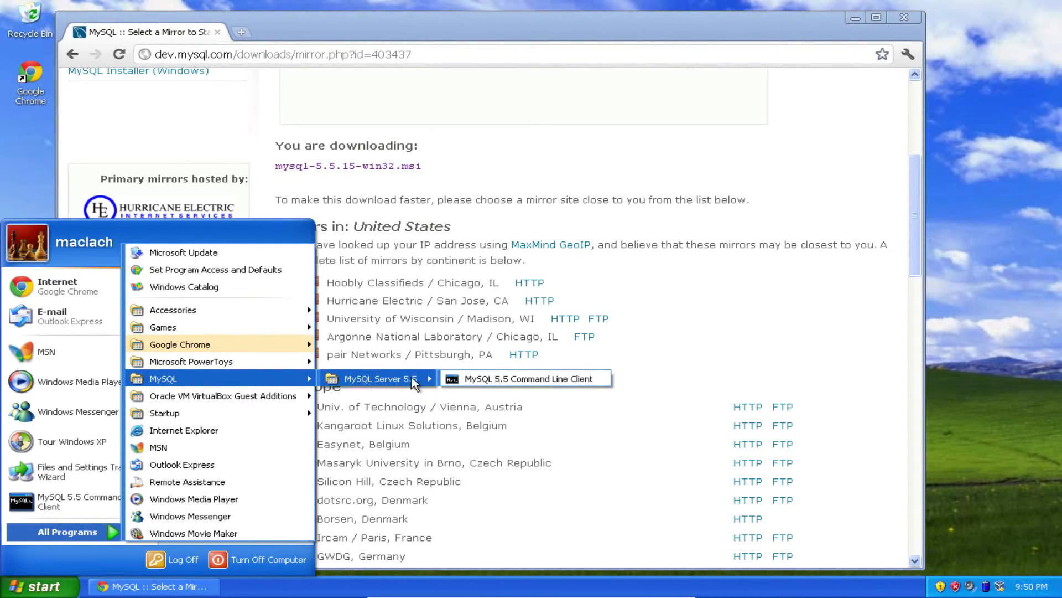
pyautogui.click(496, 381)
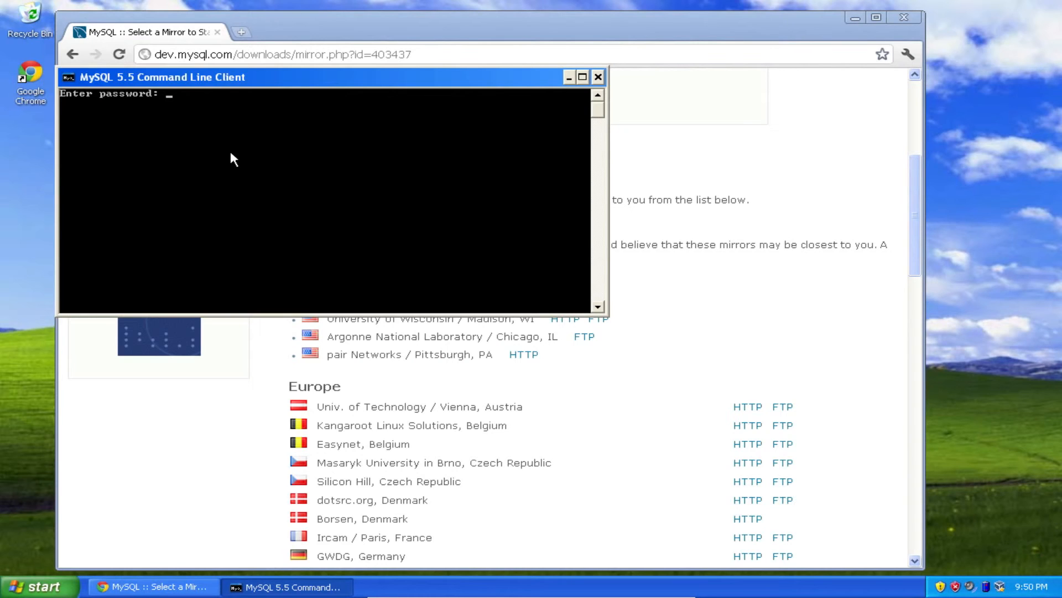
# Step: Log in to the Command Line Client with the root password
pyautogui.write('**')
pyautogui.press('BackSpace')
pyautogui.write('********')
pyautogui.press('Return')
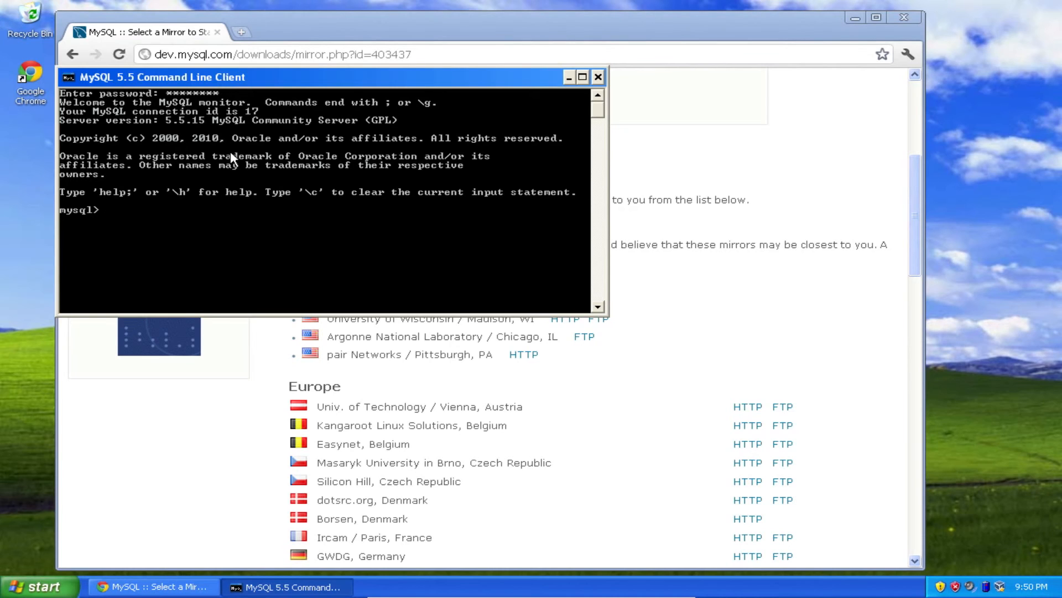
# Step: Type exit to close the client and switch back to Chrome
pyautogui.write('exit')
pyautogui.press('Return')
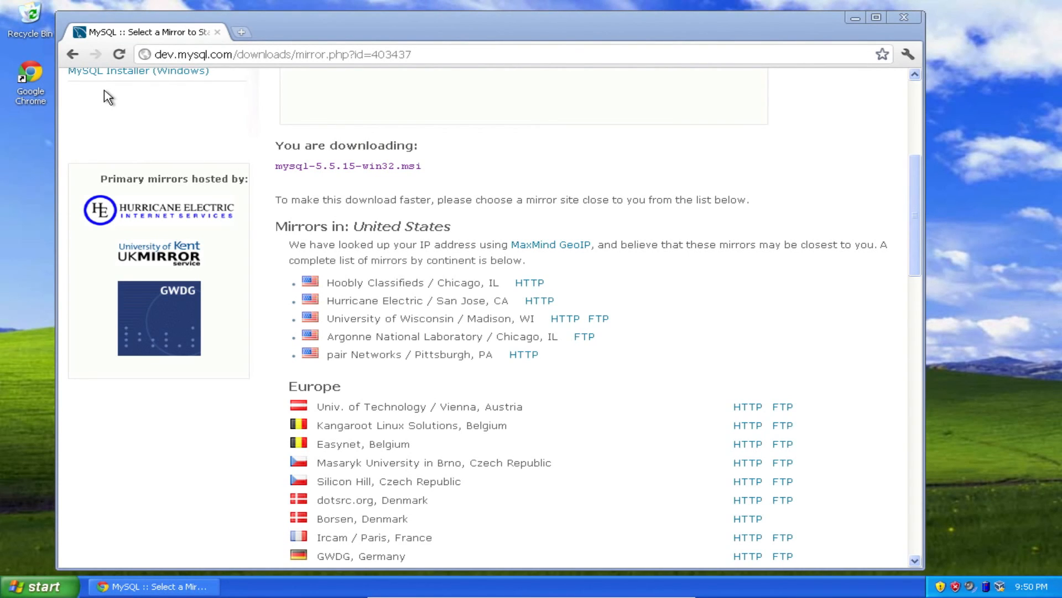
pyautogui.press('super+Tab')
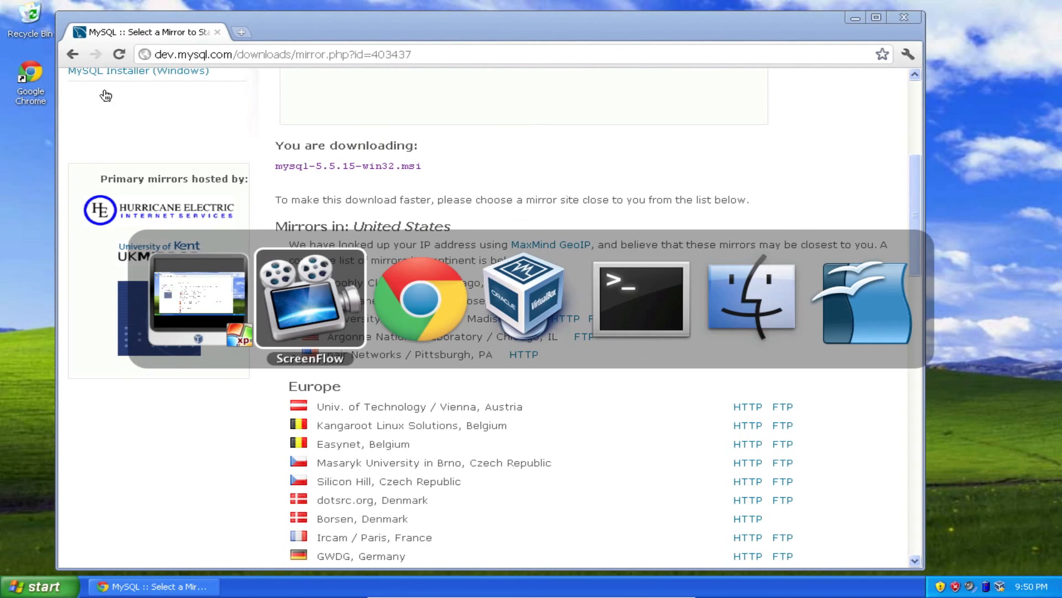